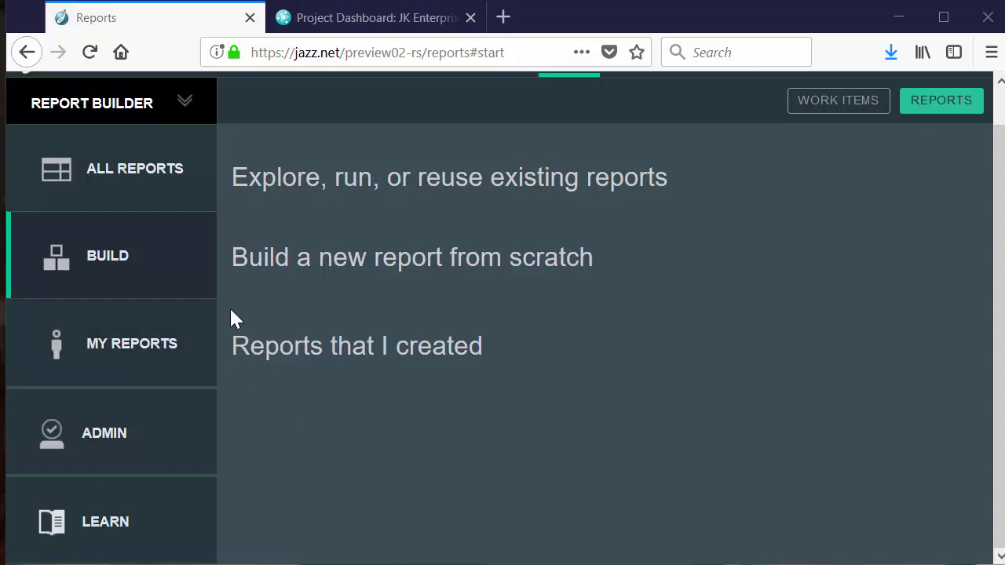
Step: Start a new report from scratch, leaving Rational Data Warehouse as the data source
click(130, 269)
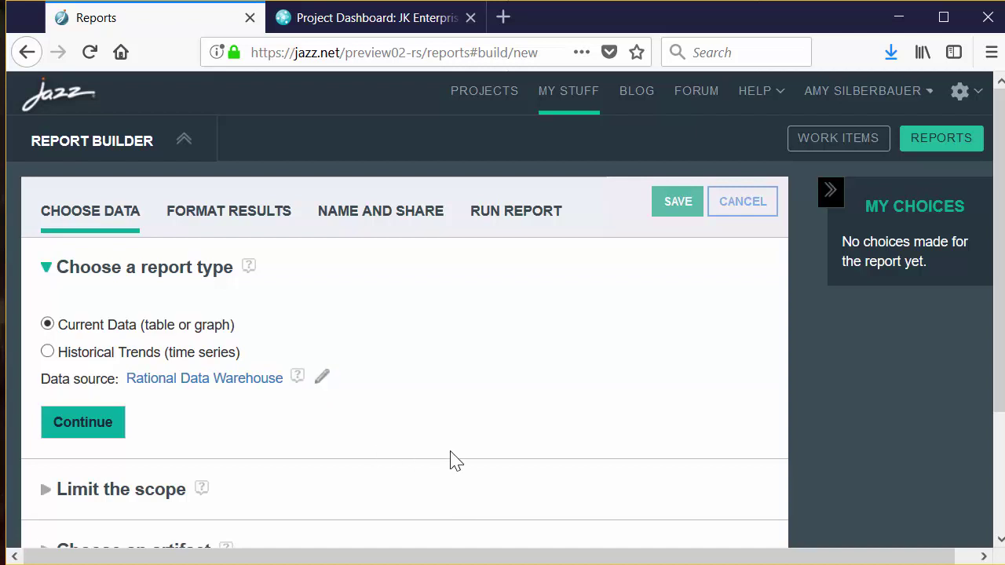
click(322, 381)
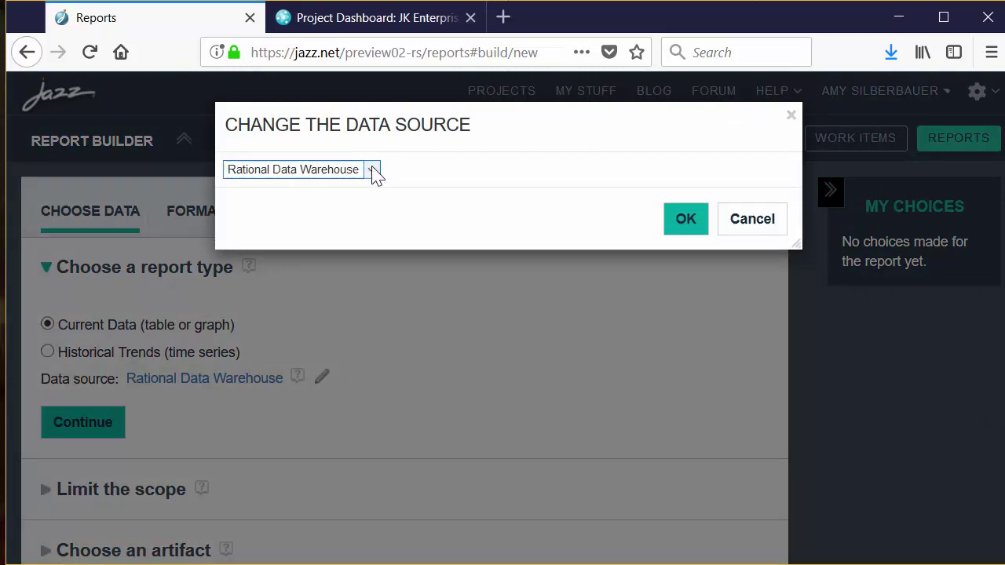
click(372, 170)
click(749, 223)
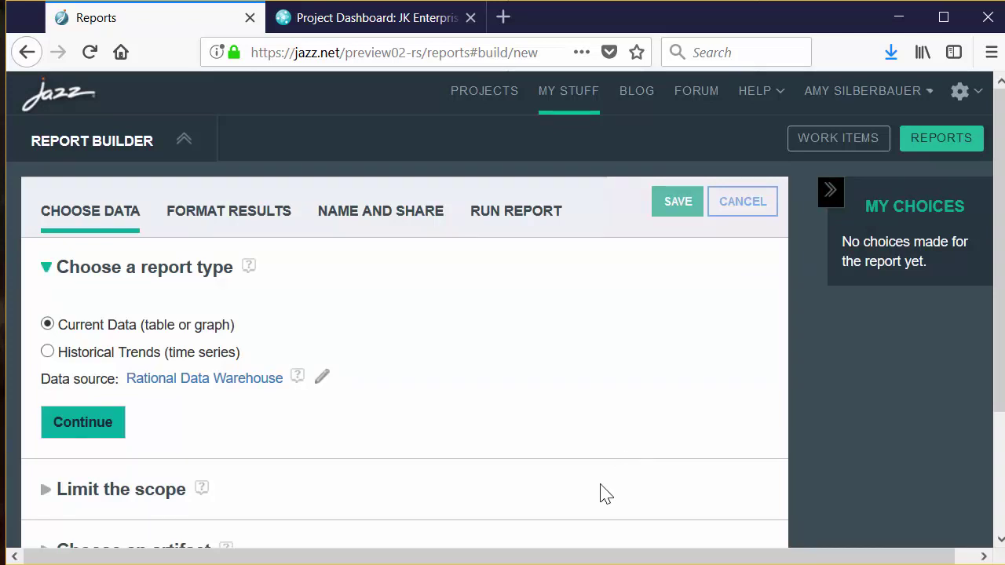
drag(997, 285, 1001, 447)
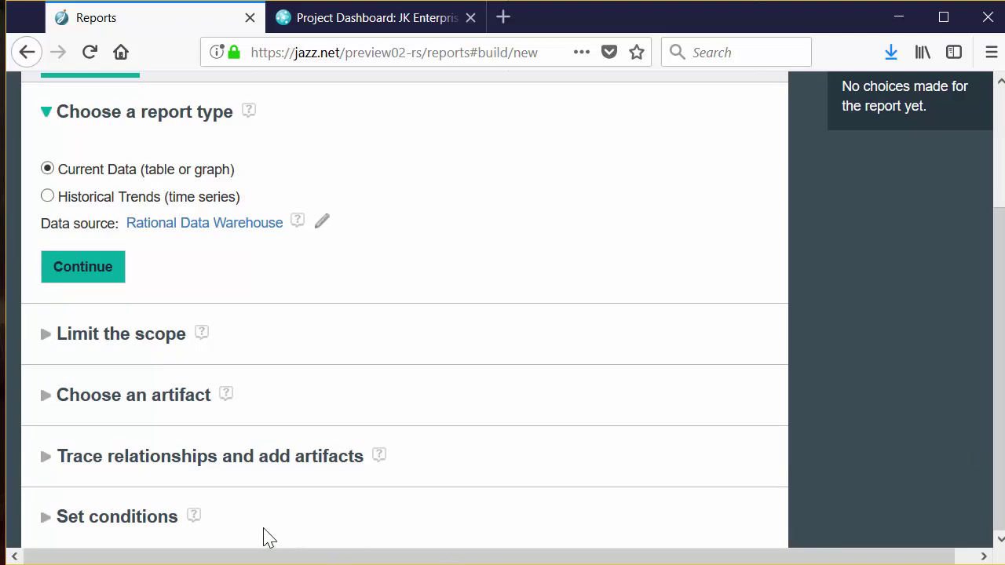
Step: Expand Choose an artifact to list the change, quality and requirements artifact types
click(47, 399)
scroll(934, 494, down, 3)
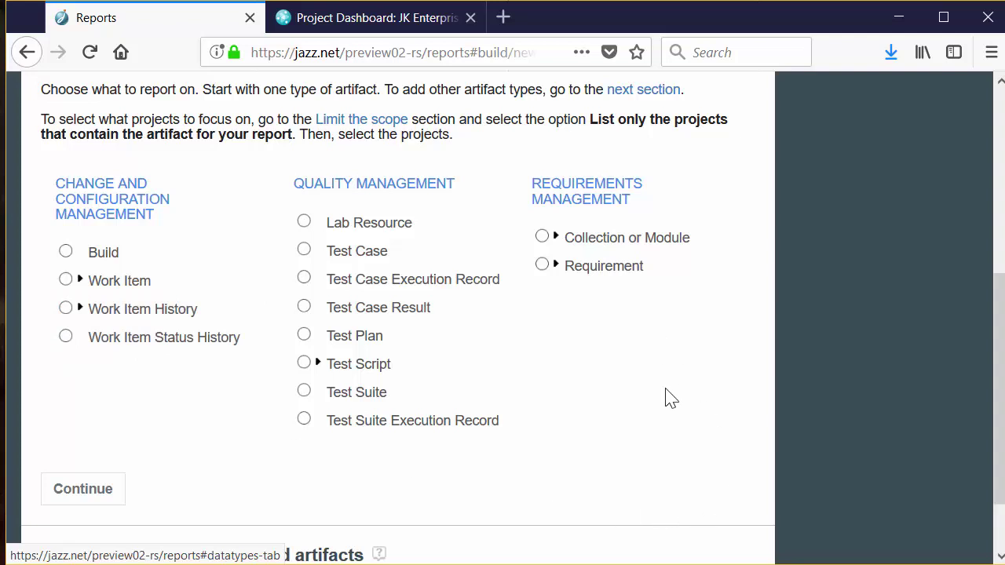
scroll(669, 398, down, 2)
scroll(668, 398, up, 5)
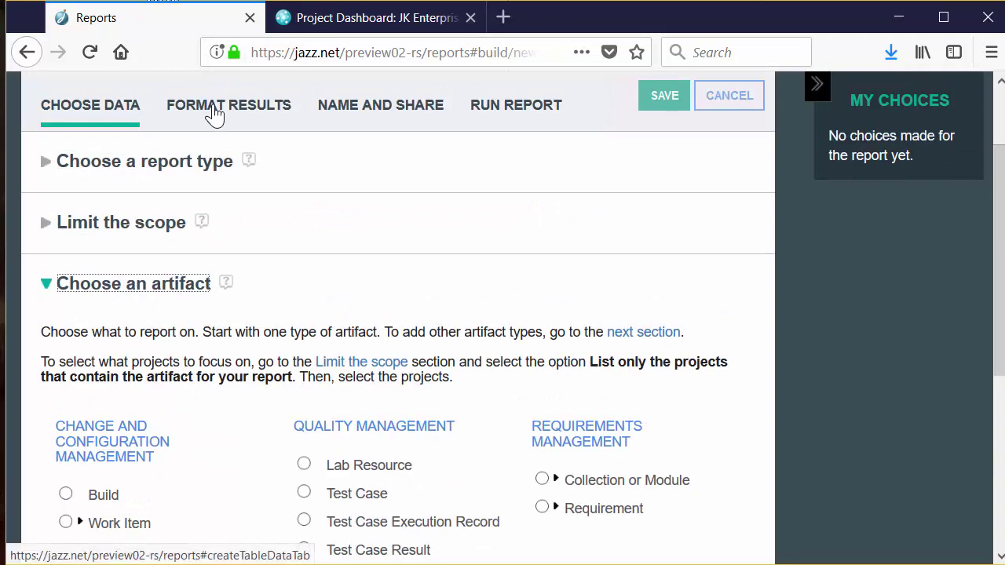
Step: Preview the Format Results options with the Graph format selected
click(214, 110)
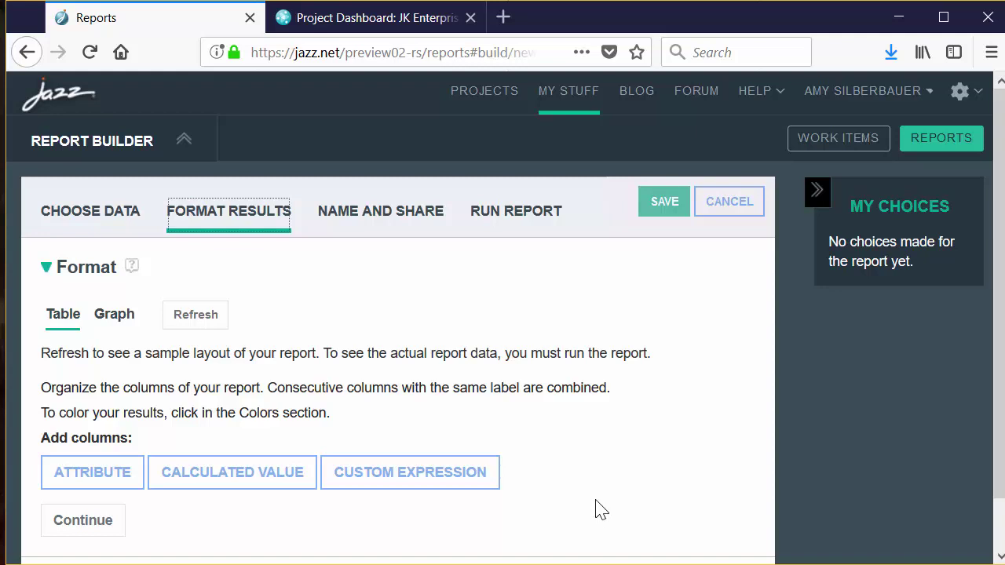
click(111, 318)
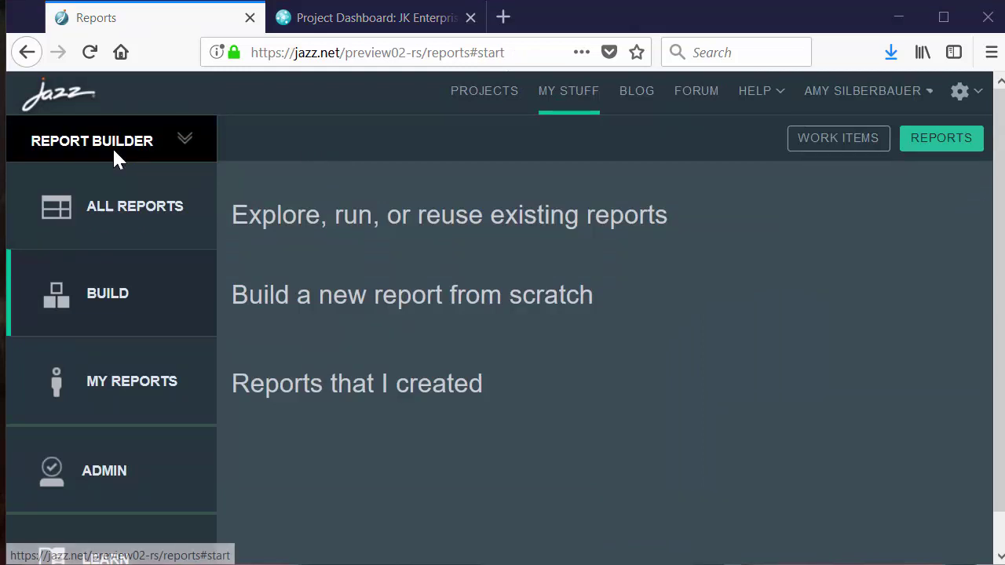
Step: Find the Feature Progress Report under All Reports and edit it on Choose Data
click(137, 218)
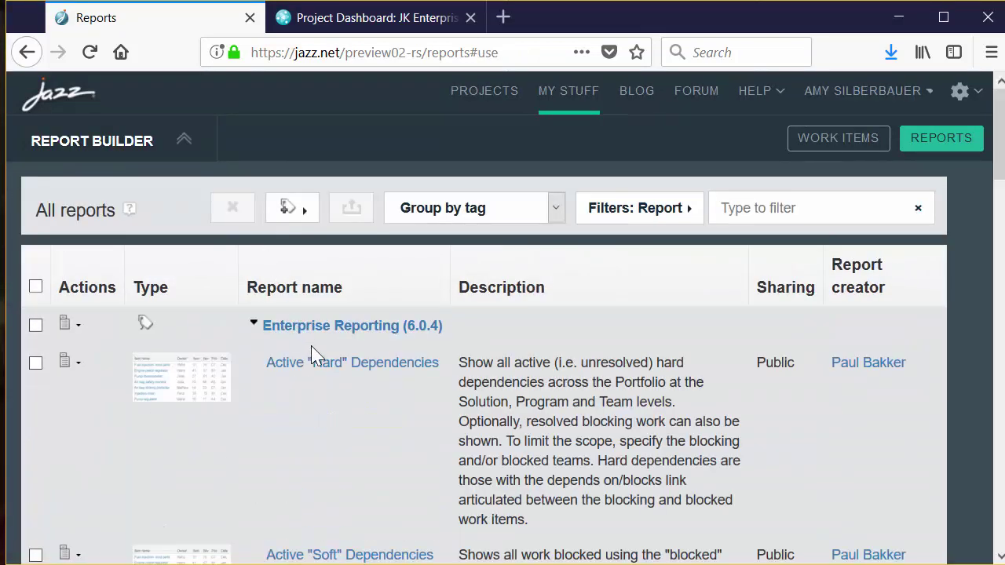
scroll(349, 461, down, 5)
scroll(351, 463, down, 3)
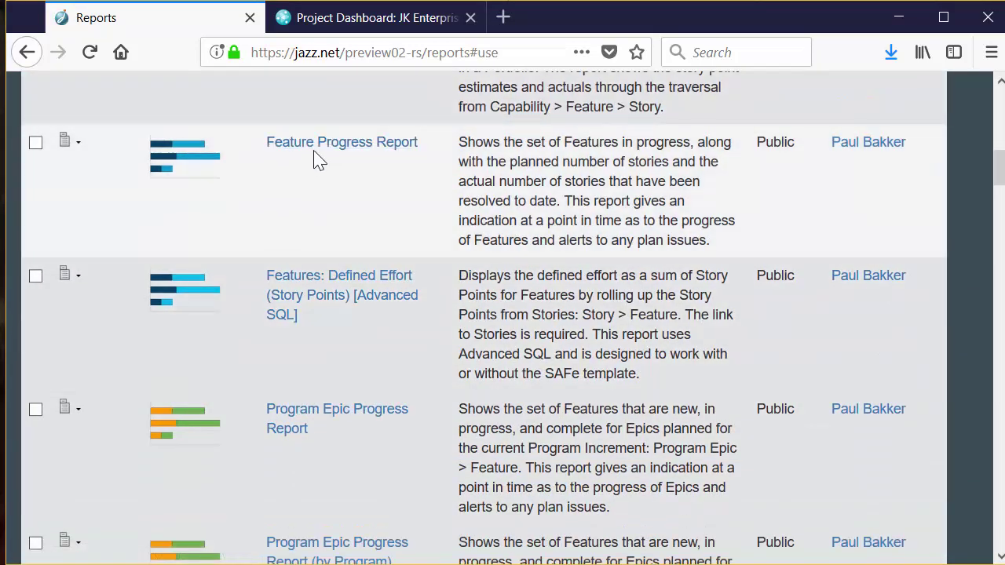
click(315, 144)
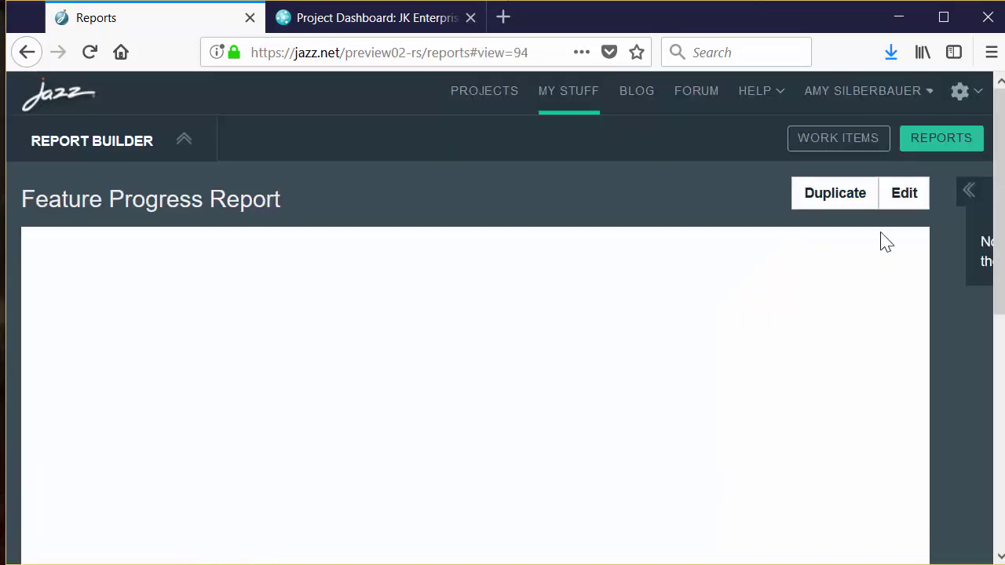
click(906, 196)
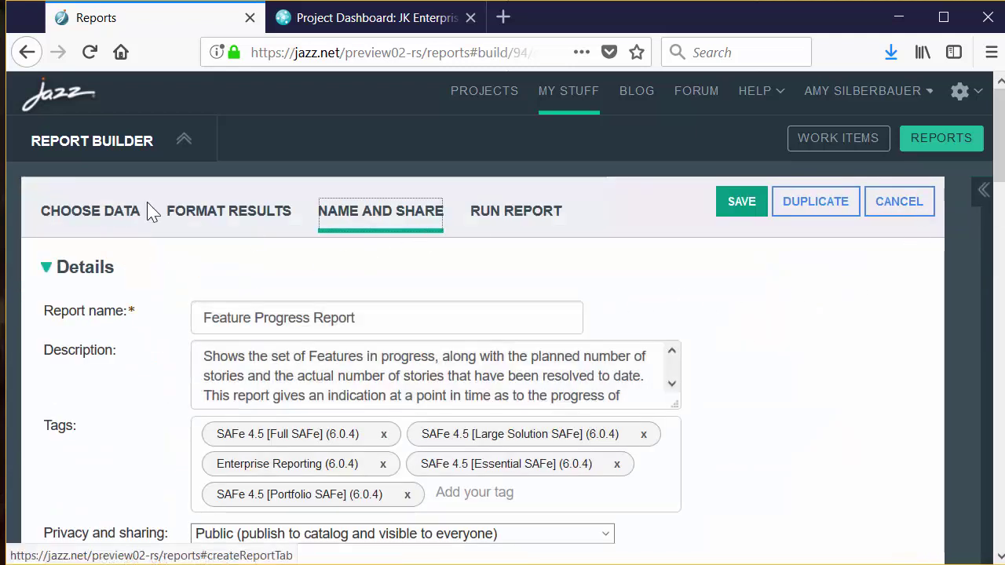
click(90, 218)
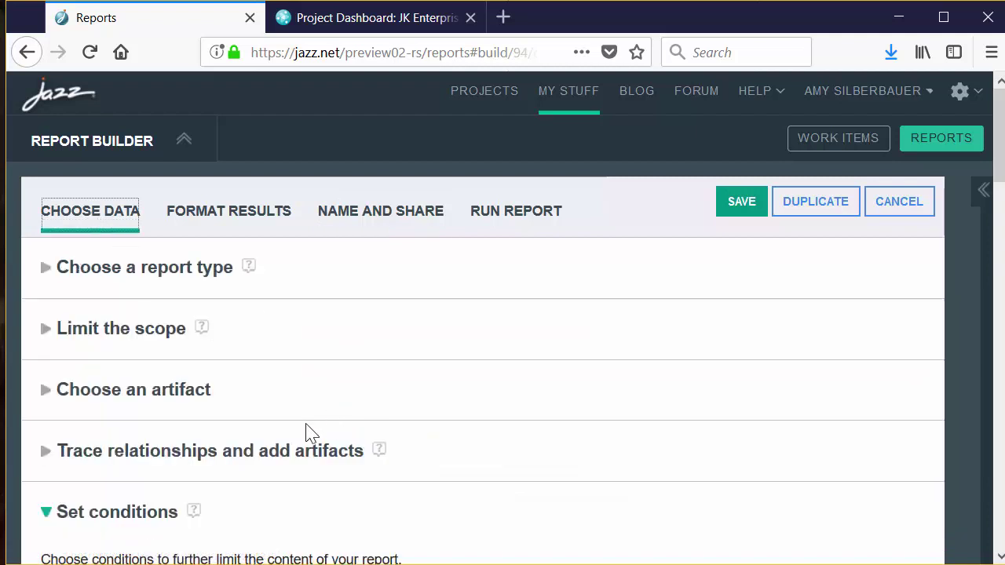
Step: Review the report type, data source, project scope and artifact type sections
click(45, 273)
scroll(46, 279, down, 3)
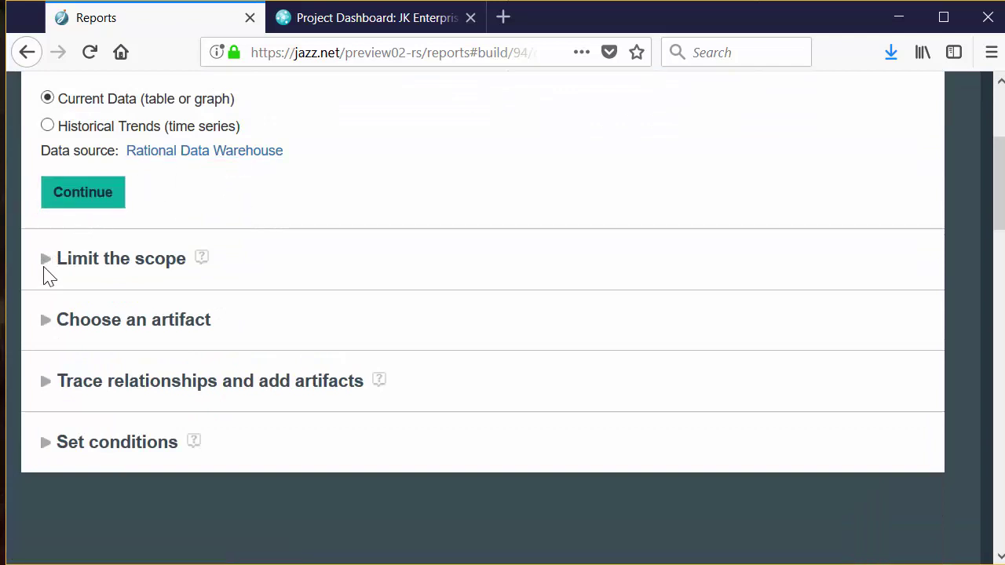
click(45, 260)
scroll(63, 283, down, 3)
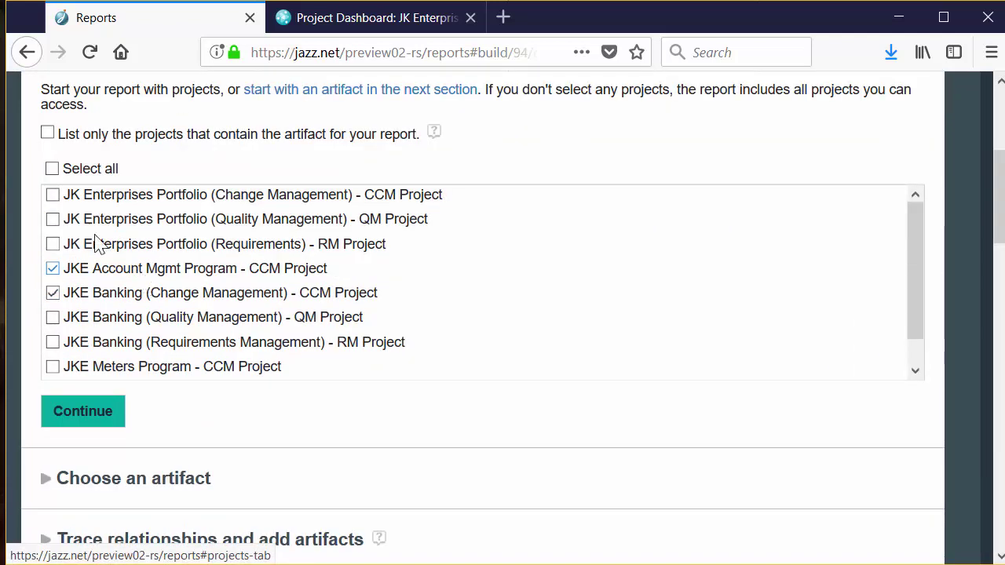
click(106, 480)
scroll(339, 477, down, 3)
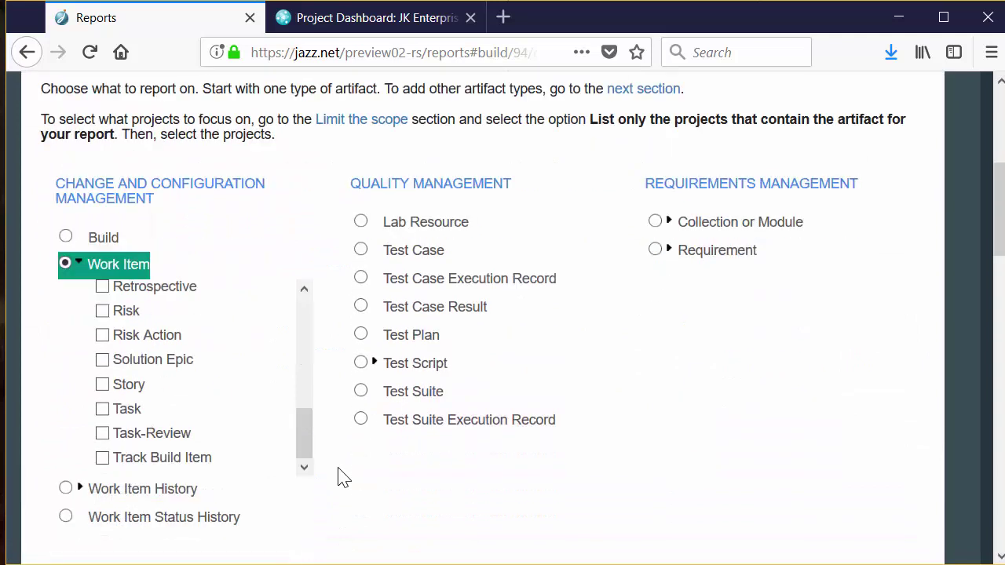
Step: Review the Feature-to-Story relationship and conditions, then continue to graph formatting
drag(307, 442, 305, 353)
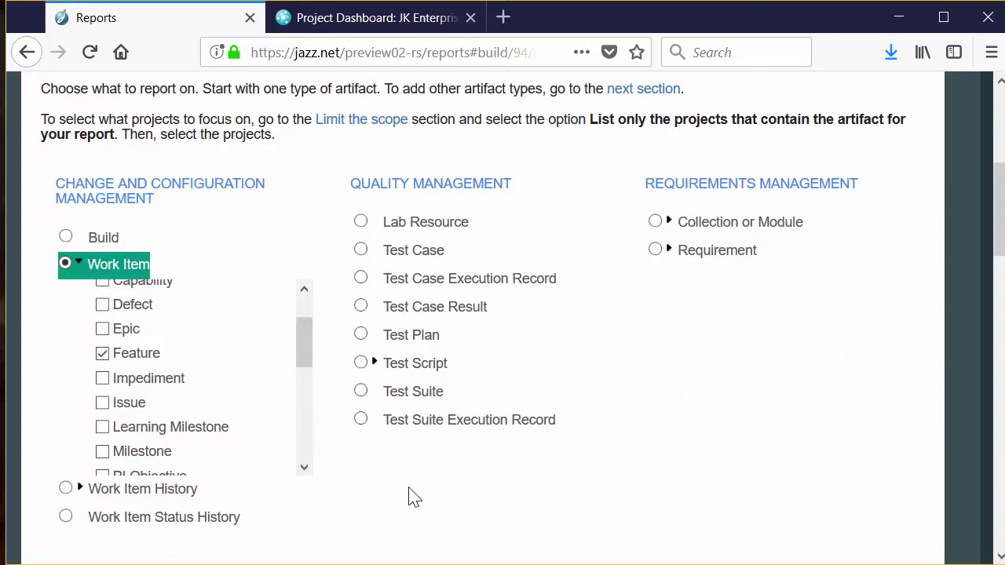
scroll(329, 483, down, 3)
click(99, 484)
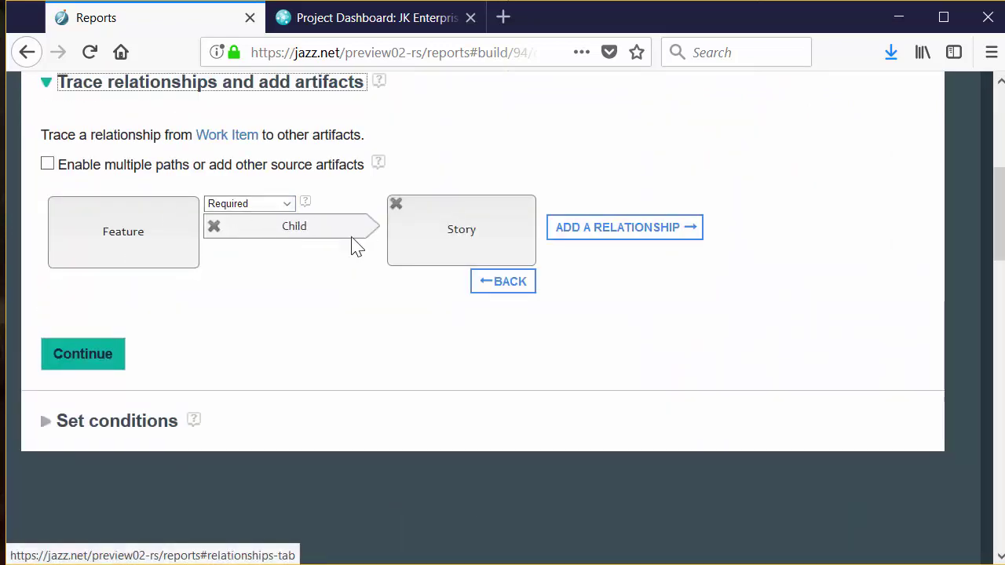
click(145, 434)
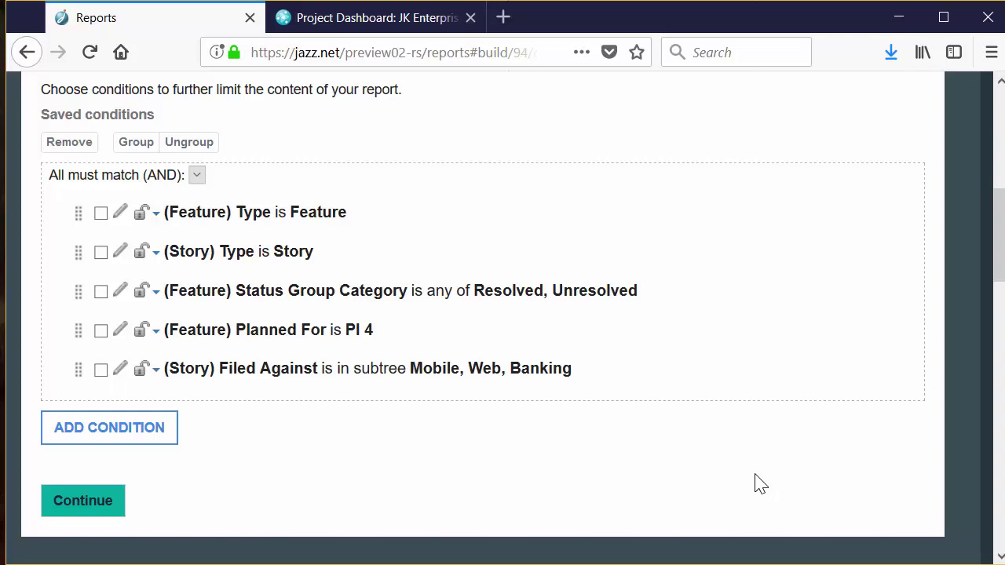
click(77, 512)
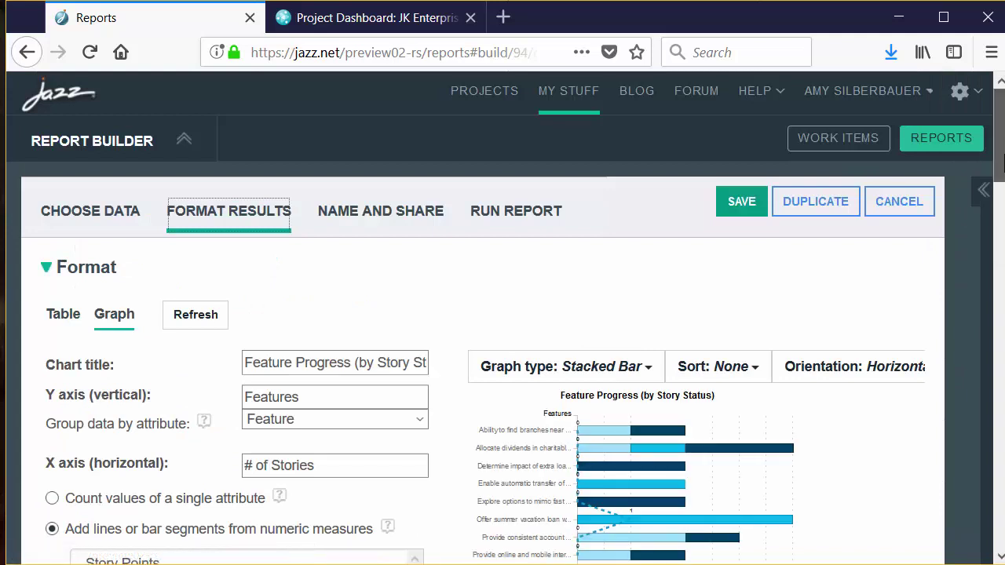
Step: Change the Blocked Stories dashed line colour to red
scroll(1000, 161, down, 3)
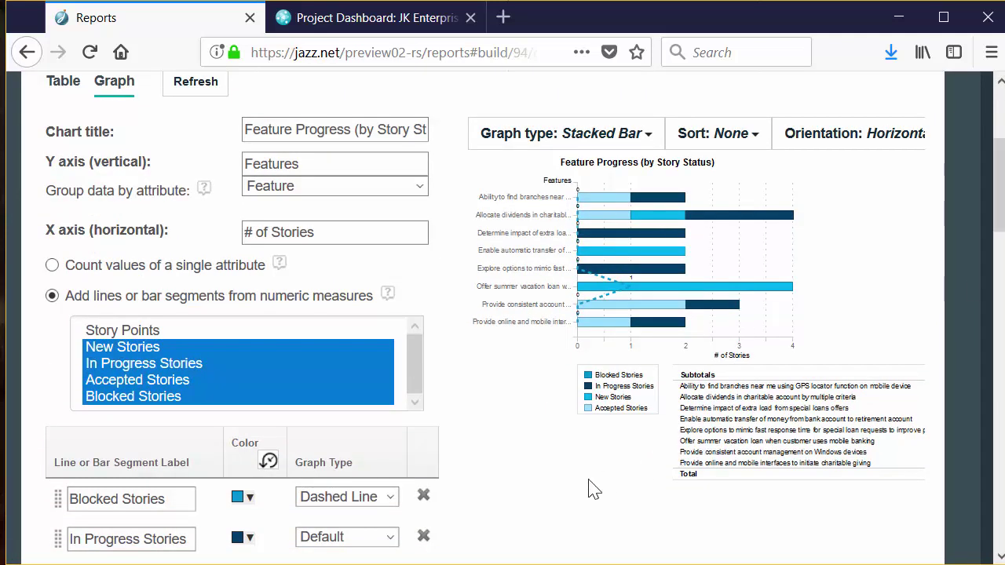
scroll(594, 490, down, 3)
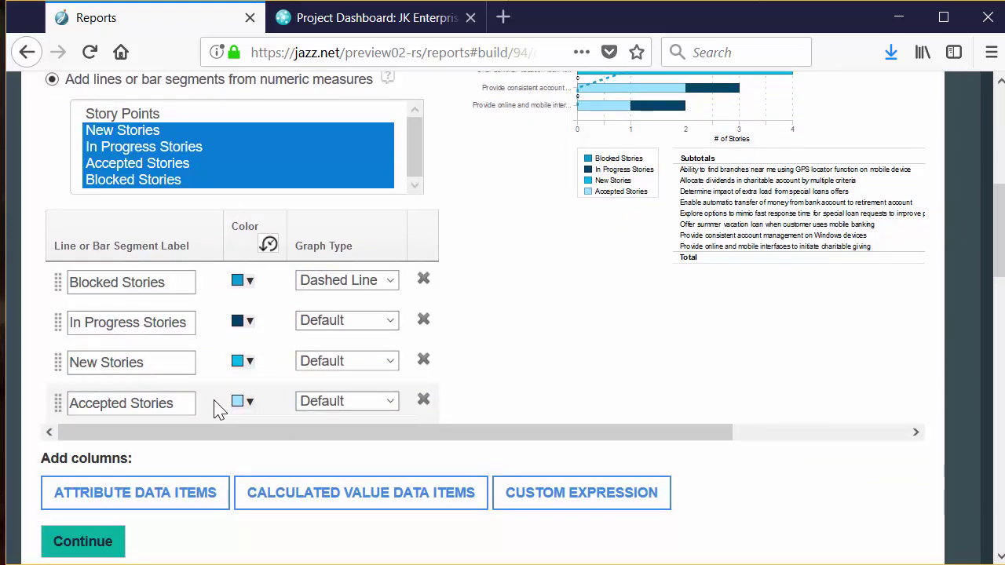
scroll(466, 453, up, 2)
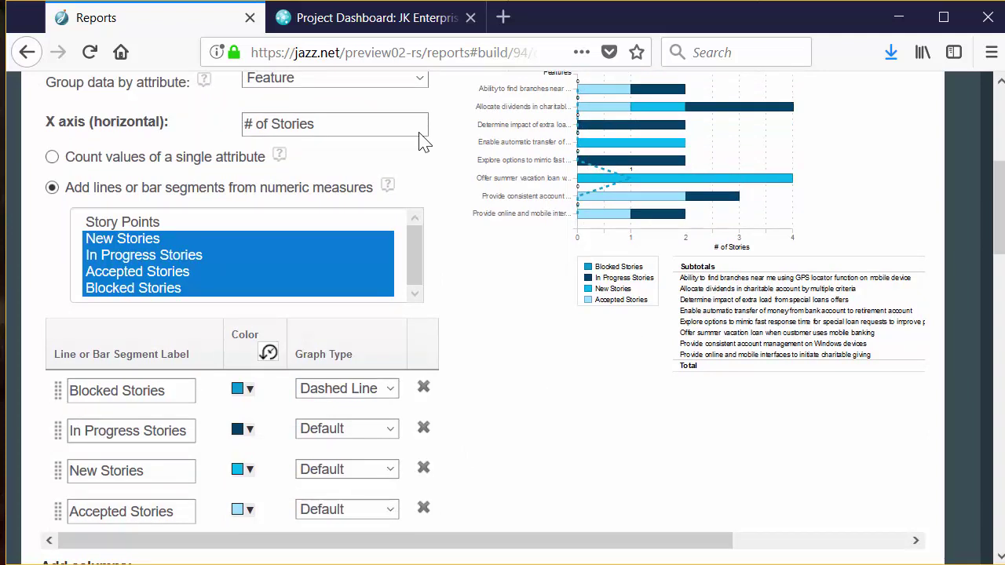
click(248, 390)
click(250, 183)
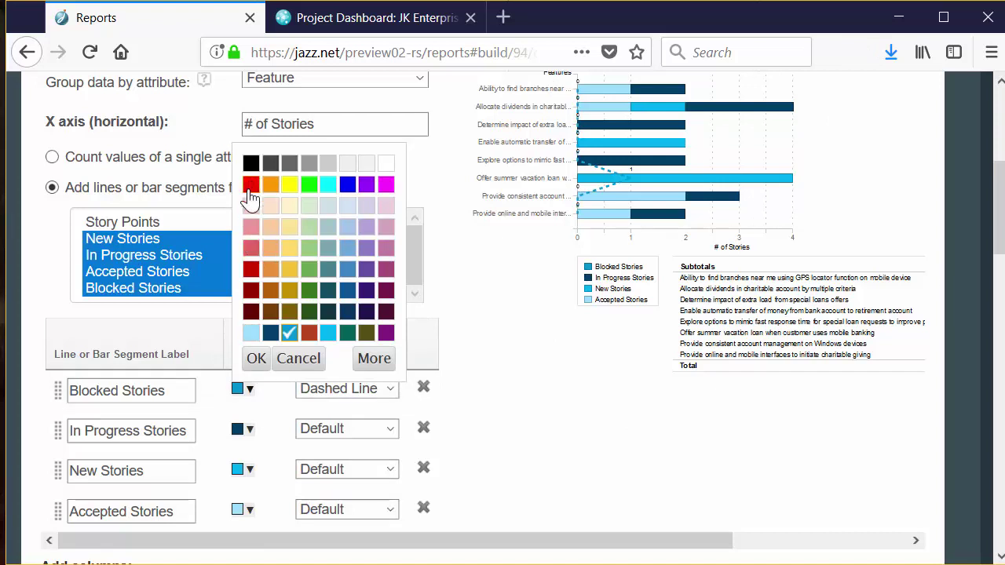
click(257, 360)
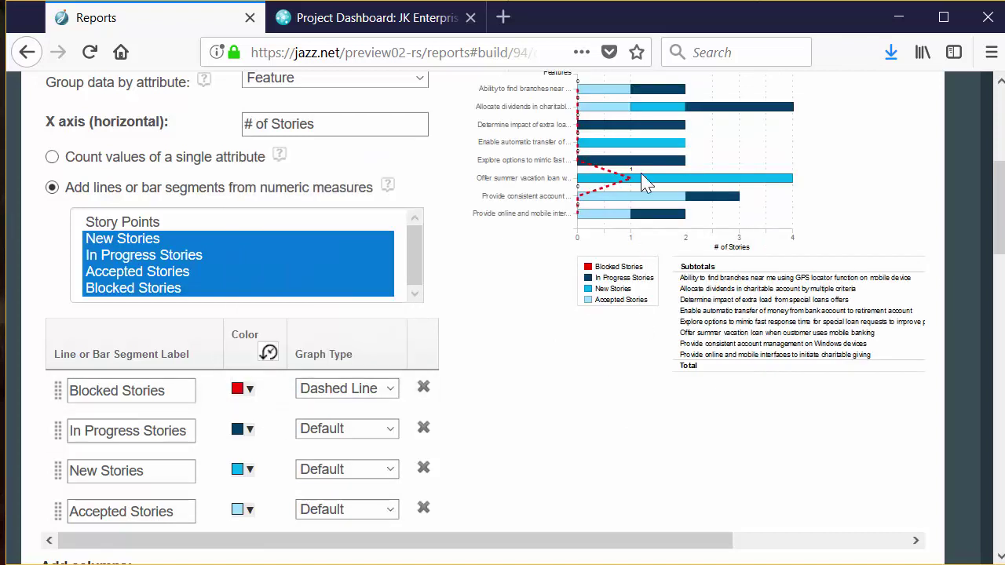
scroll(616, 412, up, 3)
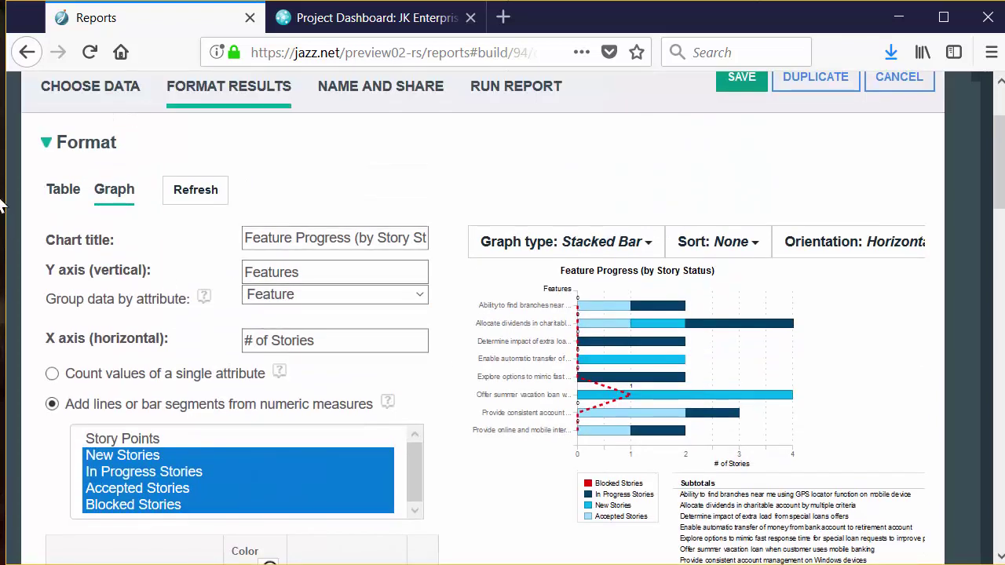
Step: Switch the preview to the Table layout and refresh it
click(63, 191)
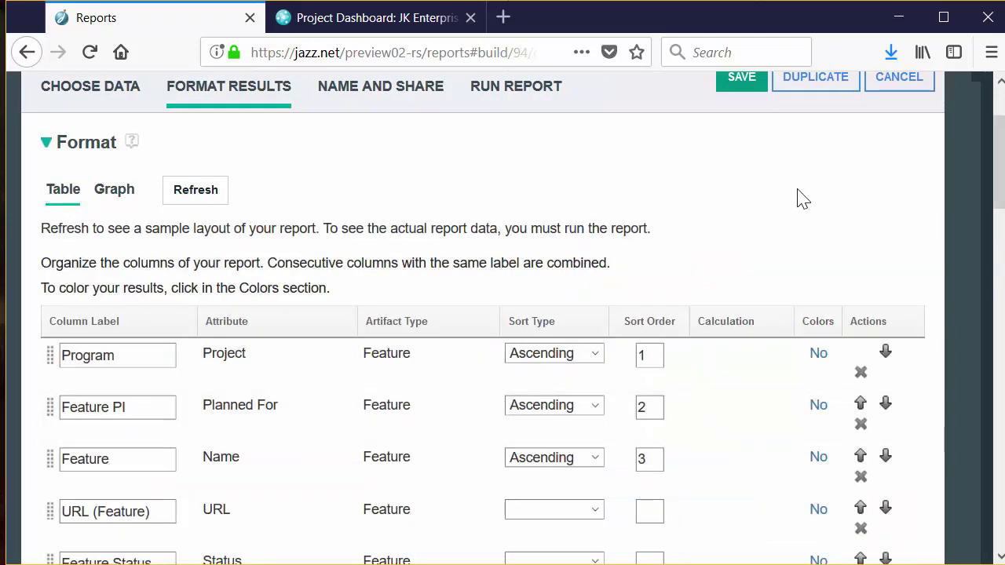
scroll(801, 198, down, 3)
scroll(801, 198, down, 3)
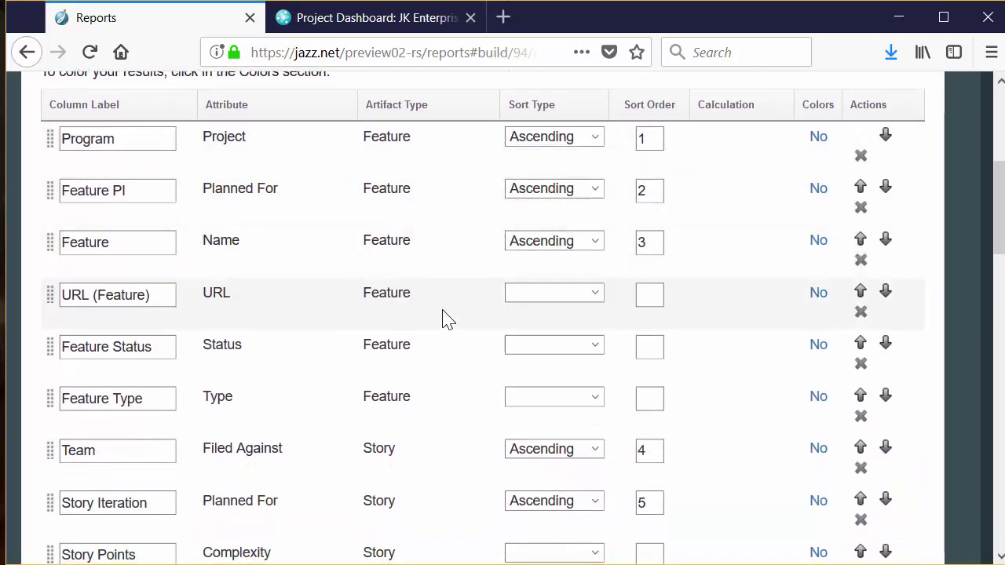
scroll(442, 318, up, 9)
click(195, 298)
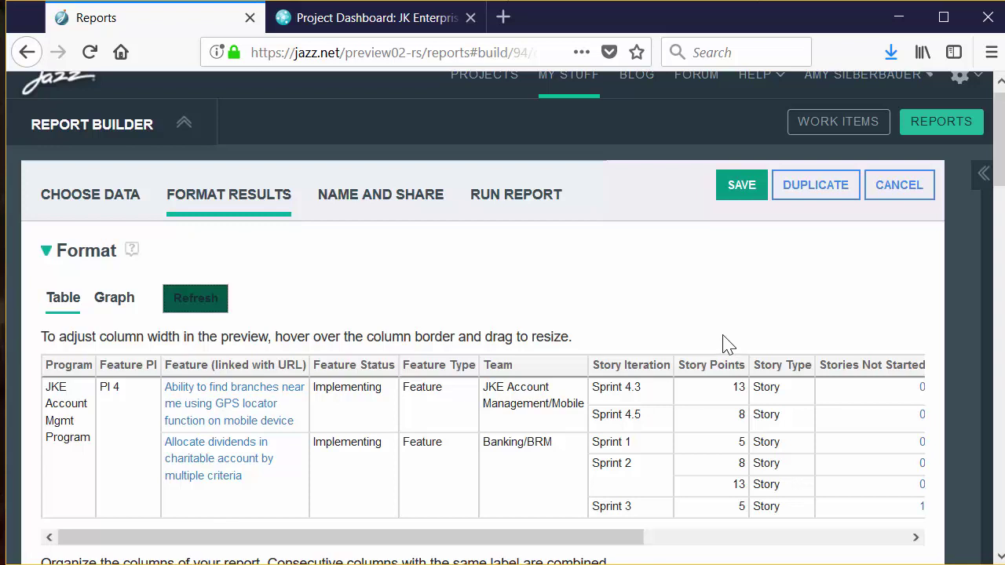
Step: Inspect and cancel the Feature PI Colors dialog, then go to Name and Share
scroll(759, 343, down, 5)
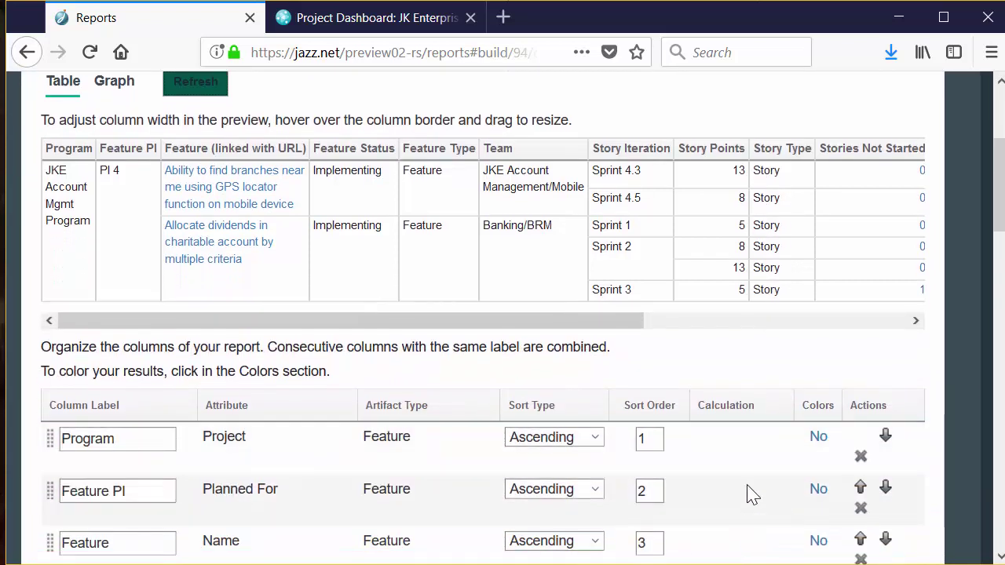
scroll(752, 494, down, 3)
click(818, 382)
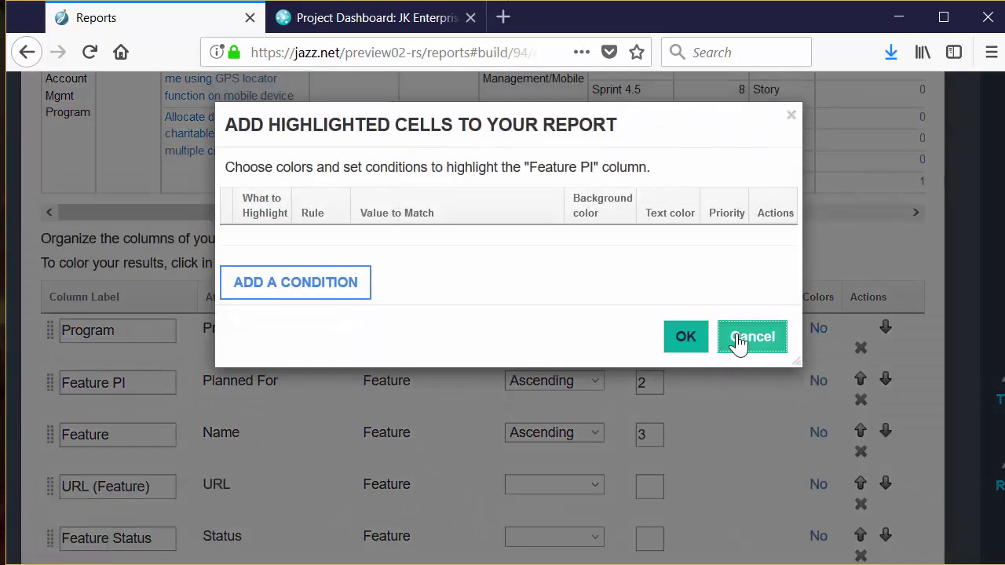
click(738, 343)
click(381, 196)
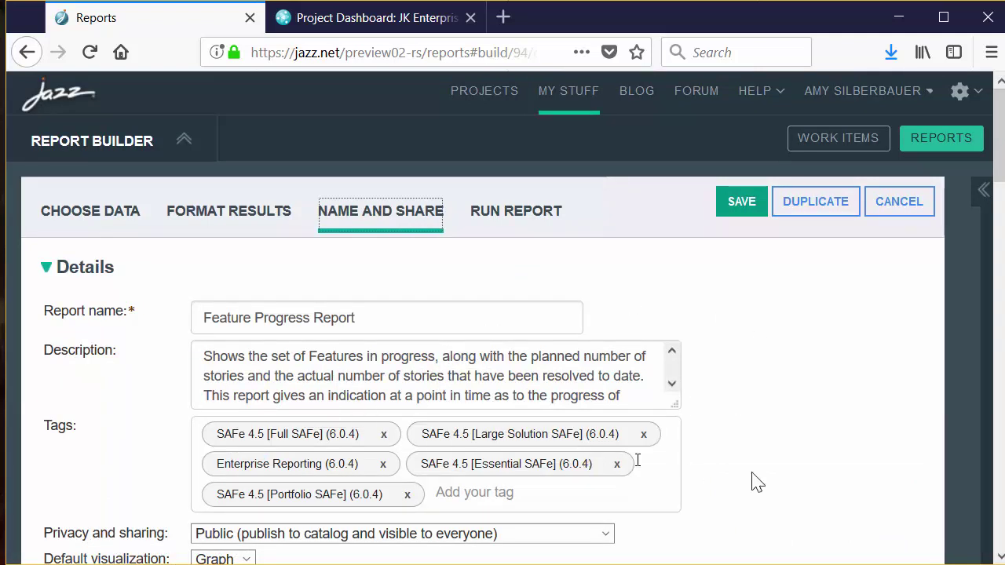
Step: Scroll the report's Details form, then switch to the JK Enterprises dashboard tab
scroll(774, 482, down, 3)
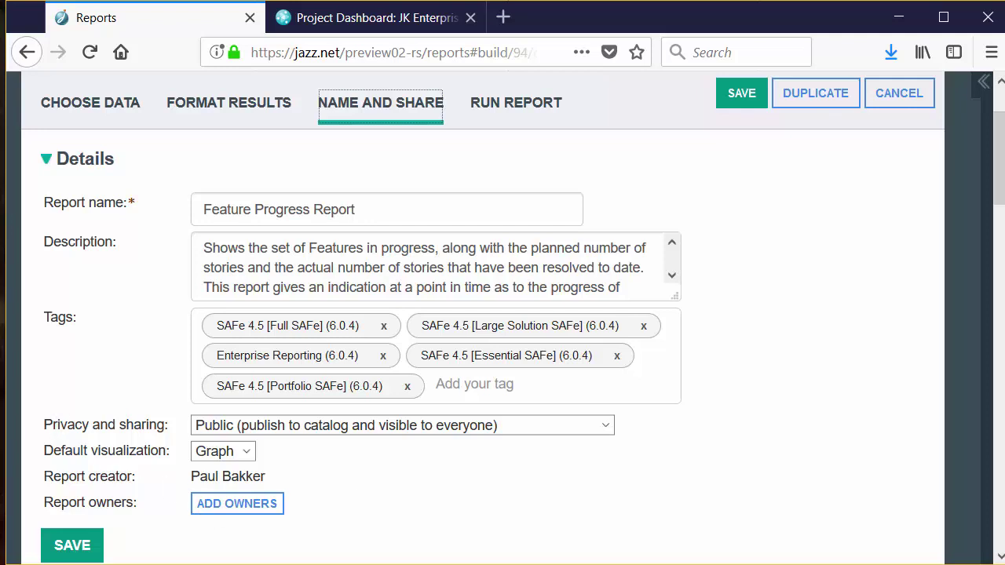
scroll(702, 369, up, 3)
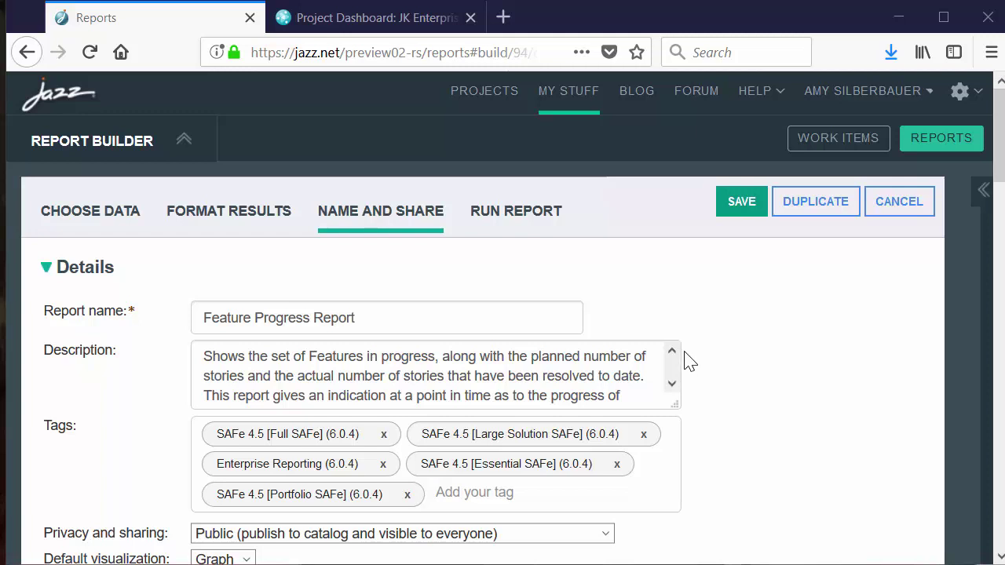
click(362, 19)
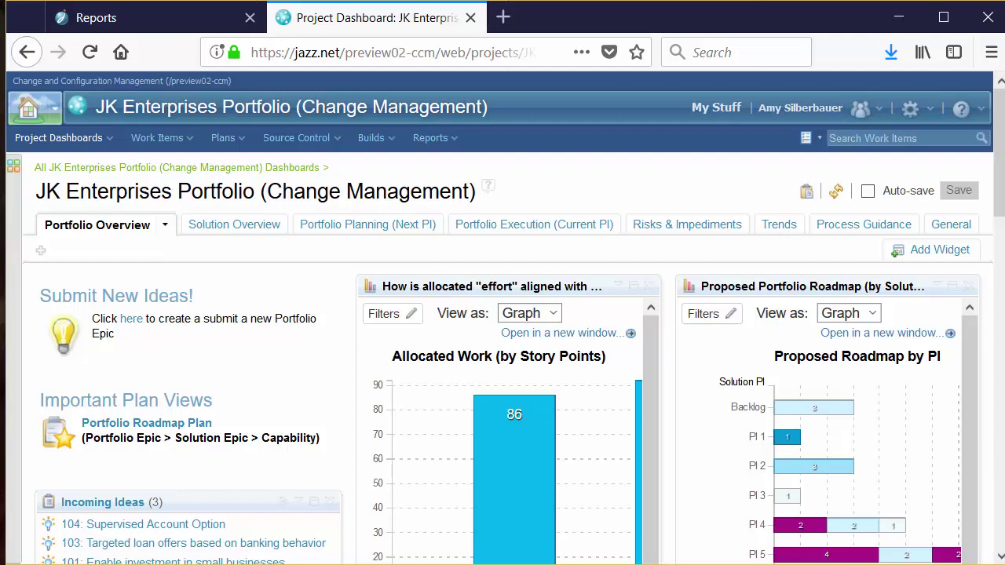
Step: Add the Feature Progress Report widget from Report Builder's Enterprise Reporting catalog
click(956, 261)
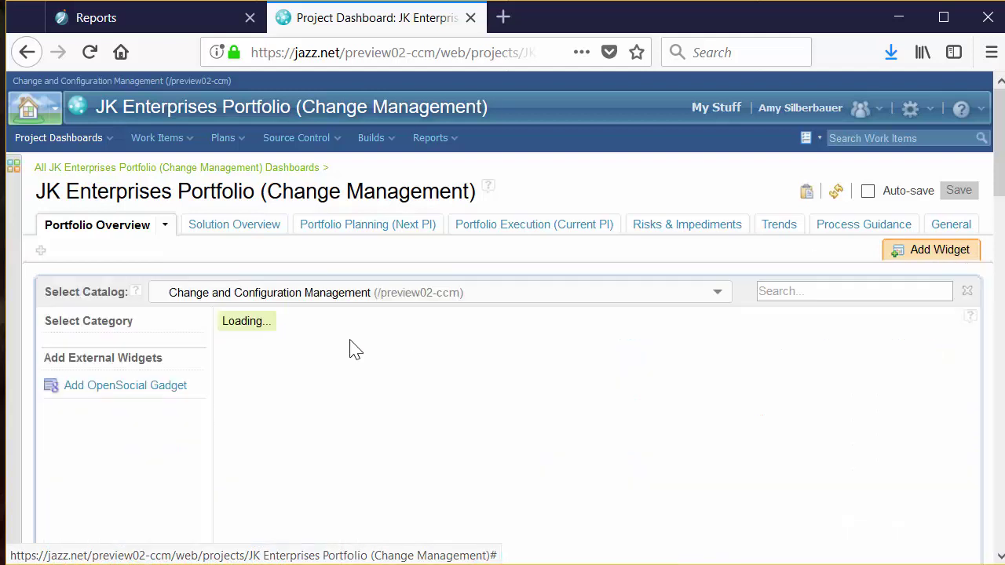
click(400, 298)
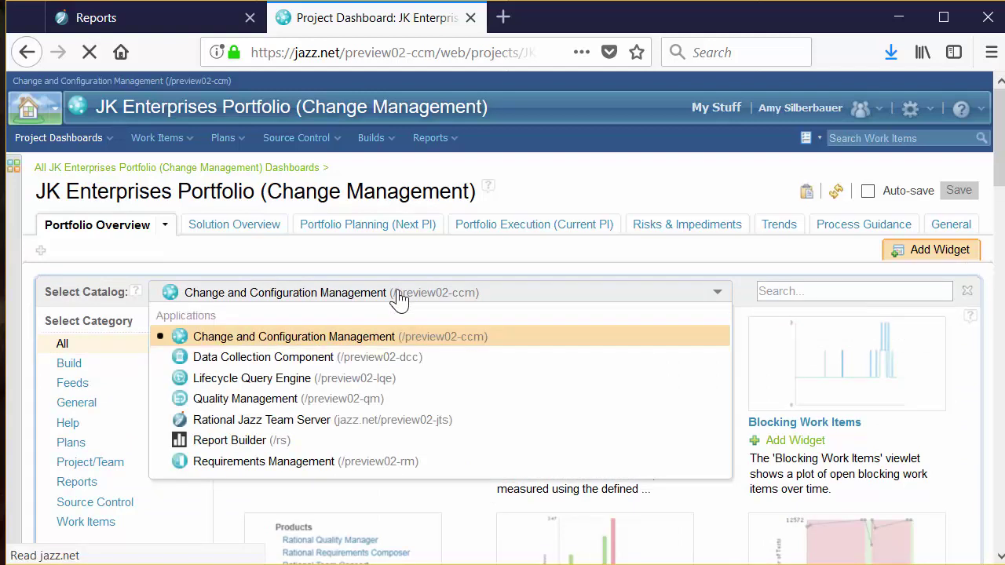
click(377, 444)
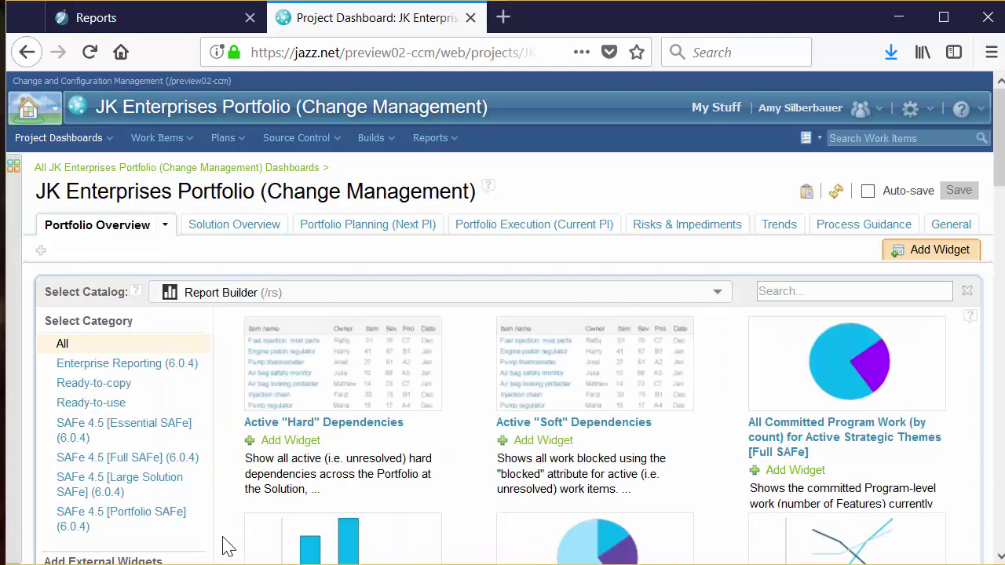
click(179, 371)
scroll(514, 524, down, 3)
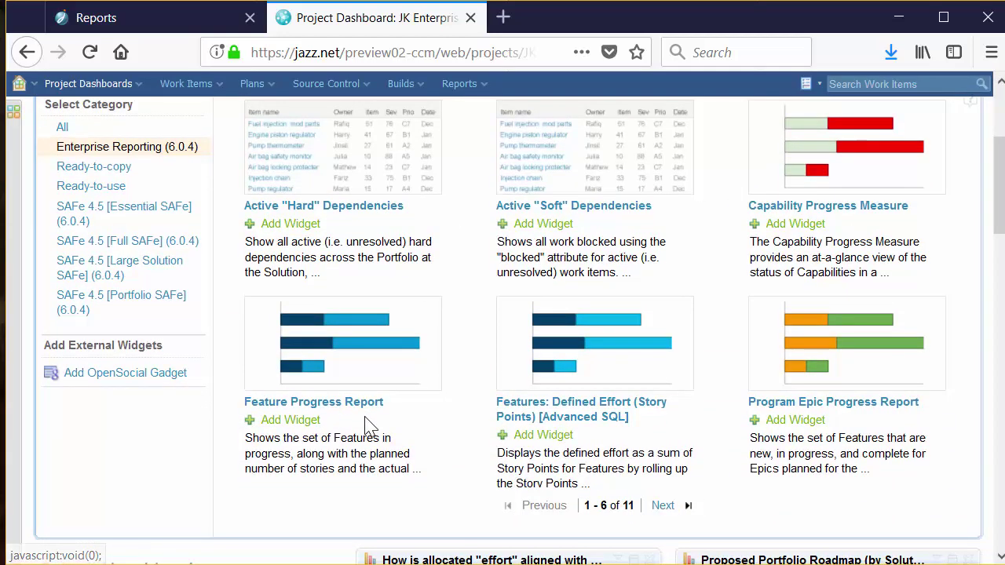
click(306, 401)
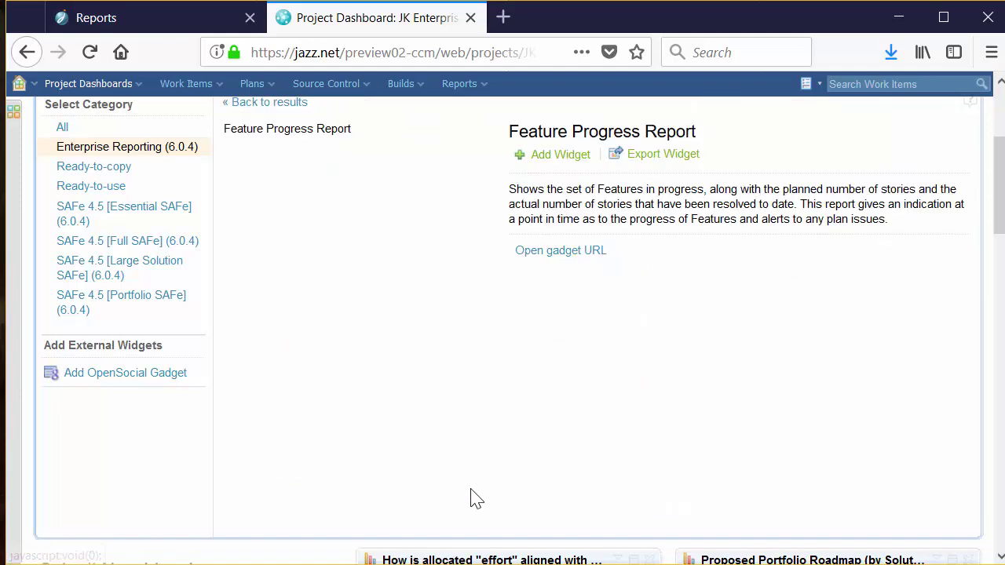
click(572, 155)
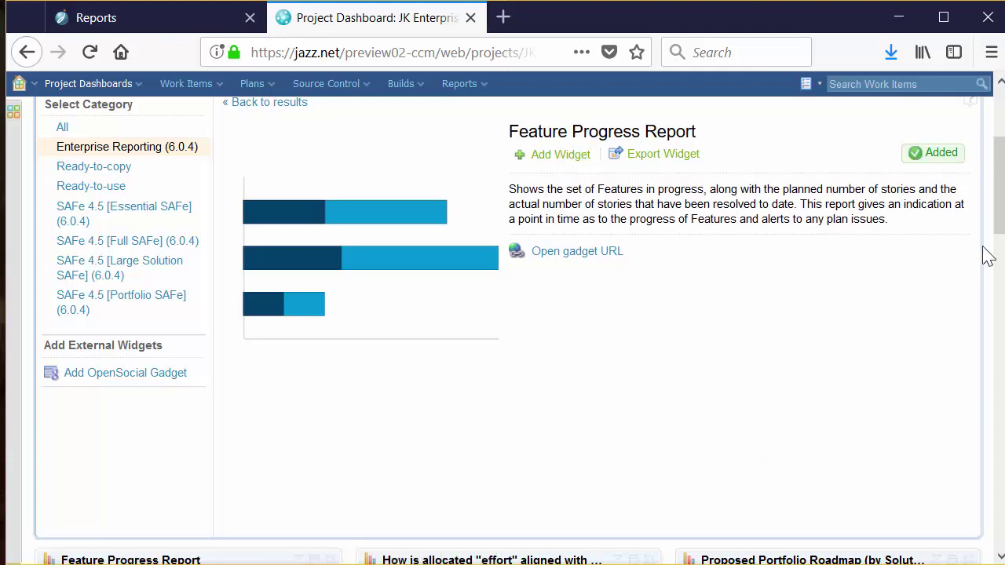
Step: Maximize the Feature Progress Report widget to show its Feature Progress (by Story Status) graph
drag(1001, 212, 1001, 296)
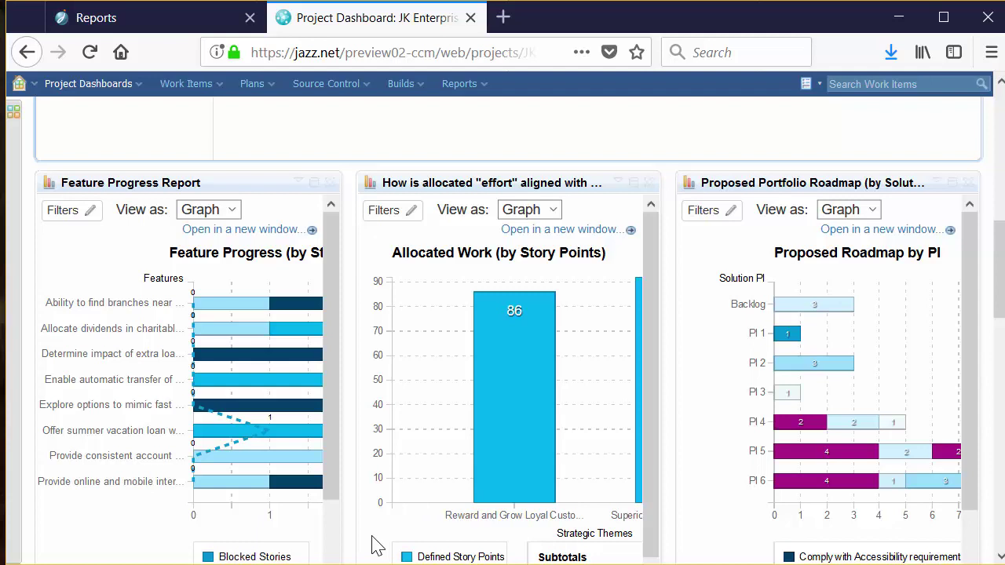
click(314, 184)
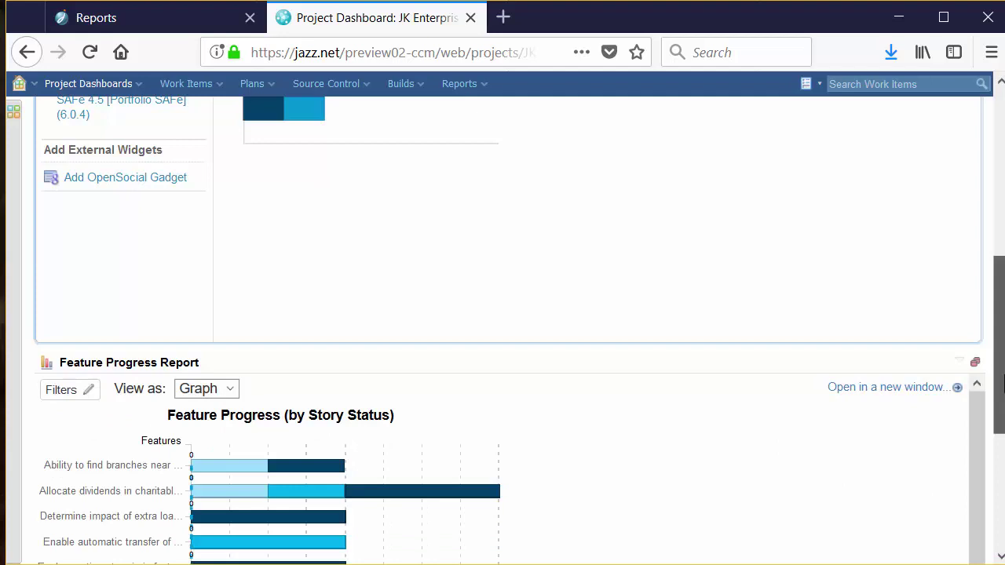
scroll(861, 512, down, 4)
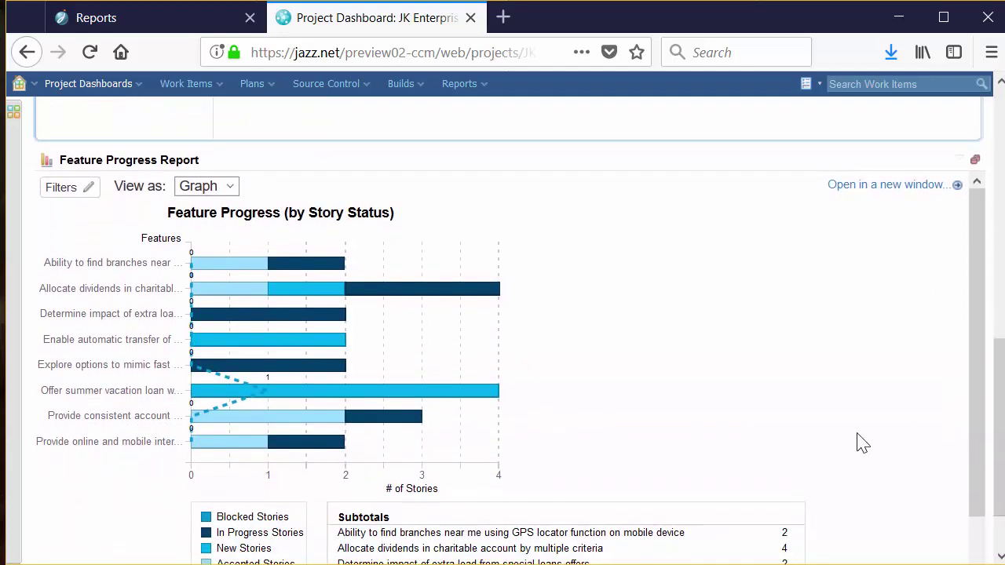
Step: Open the Feature Progress Report in a new tab, hide My Choices, and show the Export options
click(909, 191)
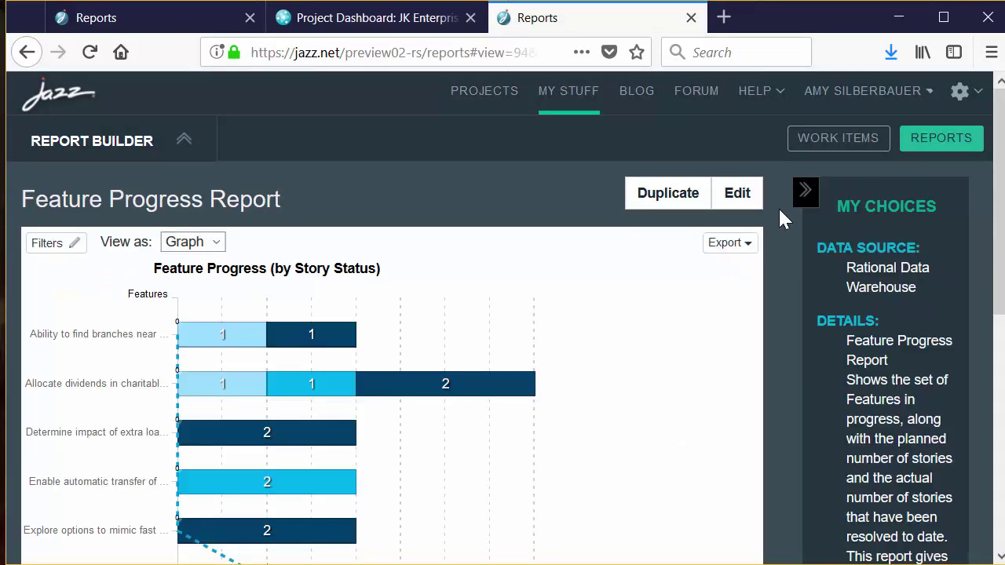
click(804, 190)
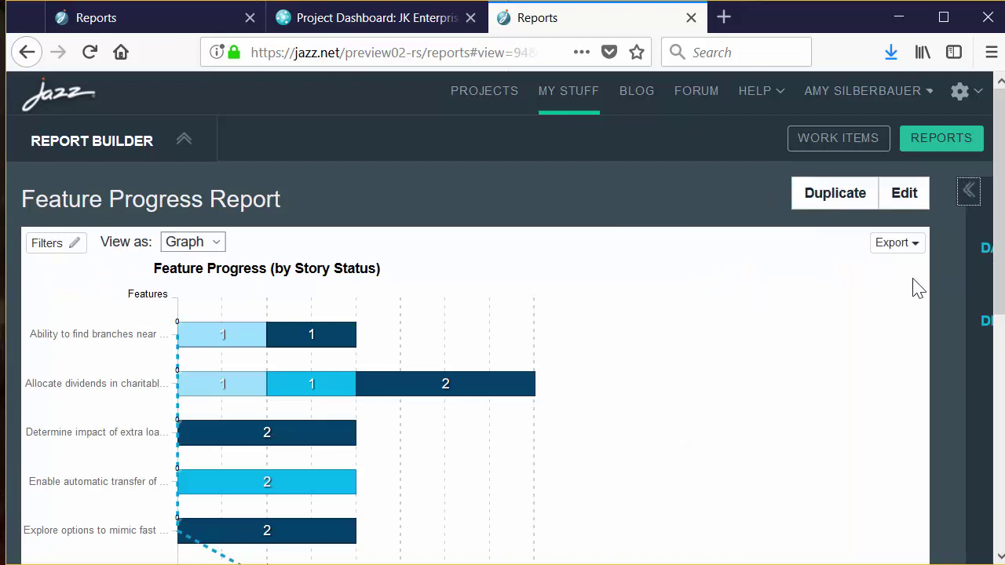
click(915, 244)
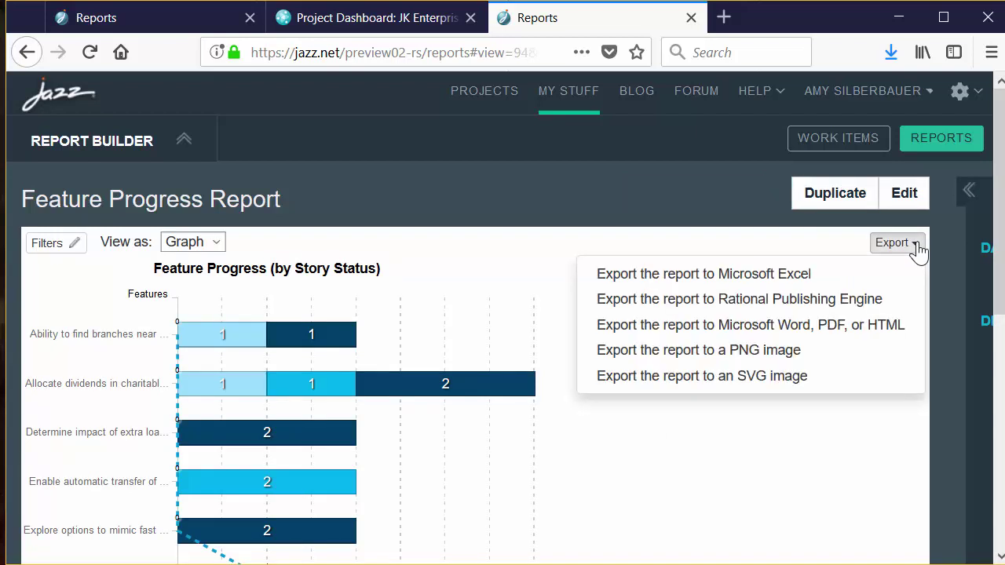